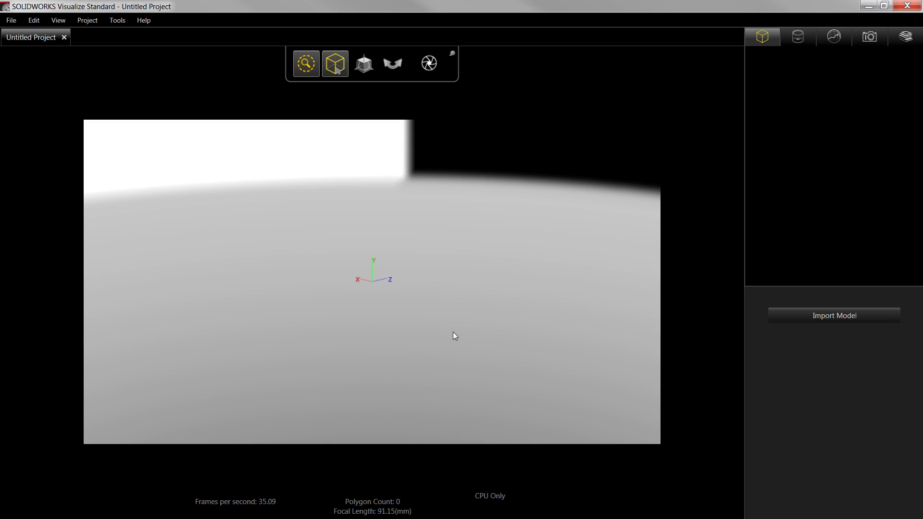
# Turn on Easy Mode from the View menu
pyautogui.click(58, 21)
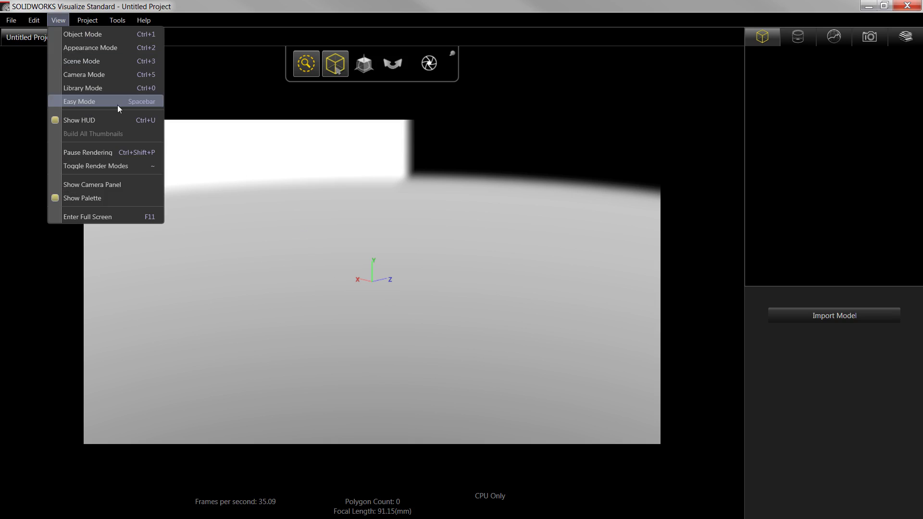
pyautogui.click(141, 104)
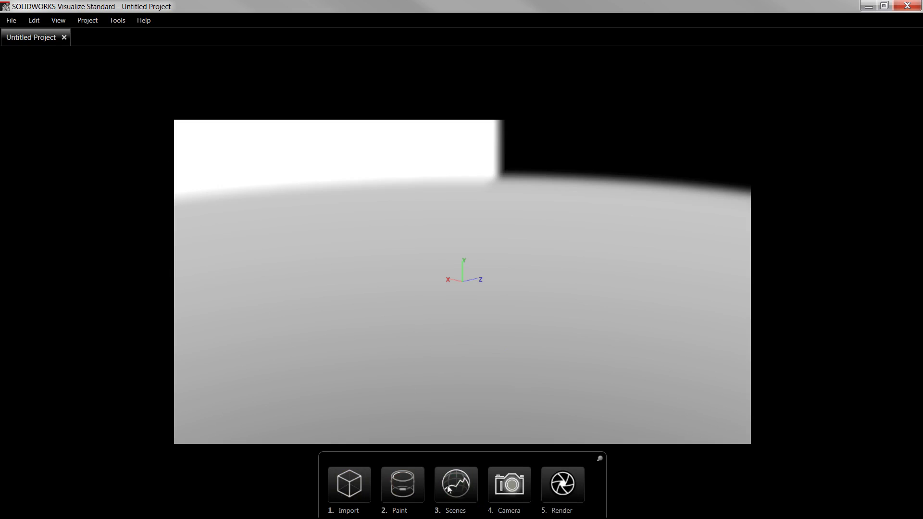
# Import the BEBOP 2 assembly with part grouping by Appearance and Environments unchecked
pyautogui.click(359, 486)
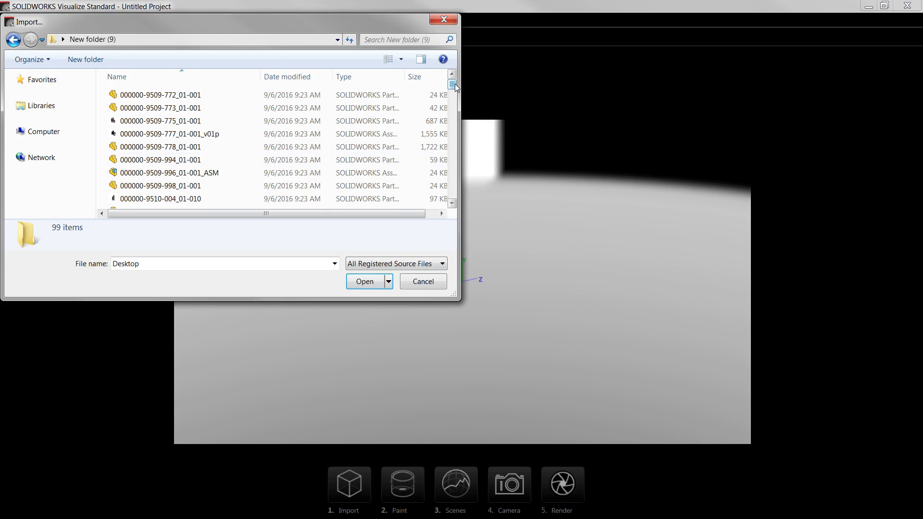
pyautogui.scroll(-4, 359, 116)
pyautogui.click(138, 158)
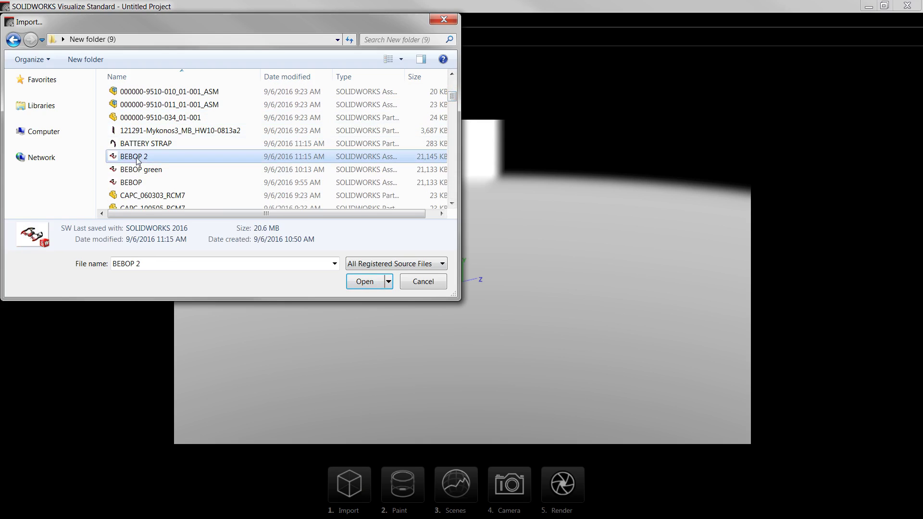
pyautogui.click(366, 282)
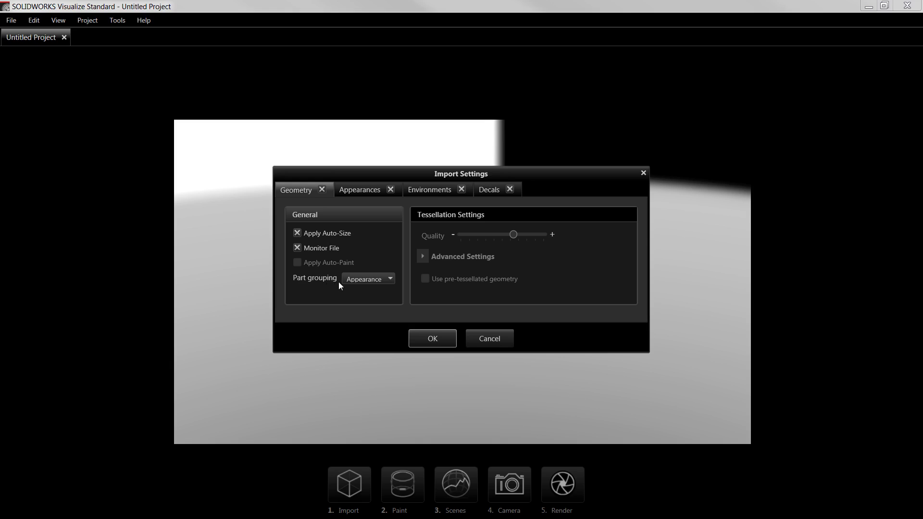
pyautogui.click(390, 278)
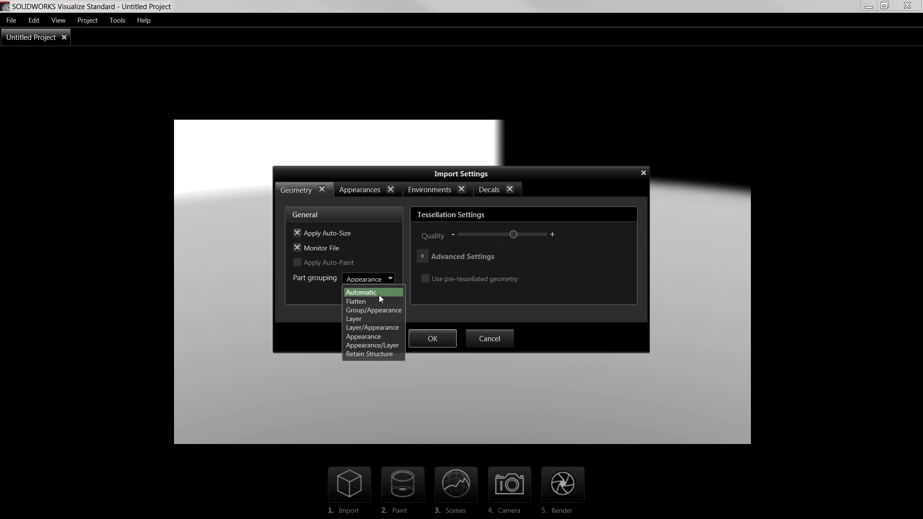
pyautogui.click(370, 337)
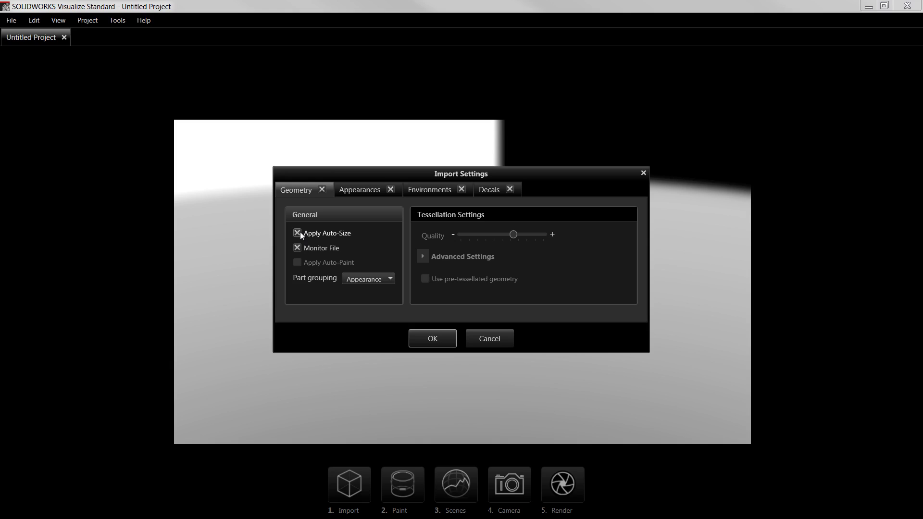
pyautogui.click(461, 190)
pyautogui.click(446, 342)
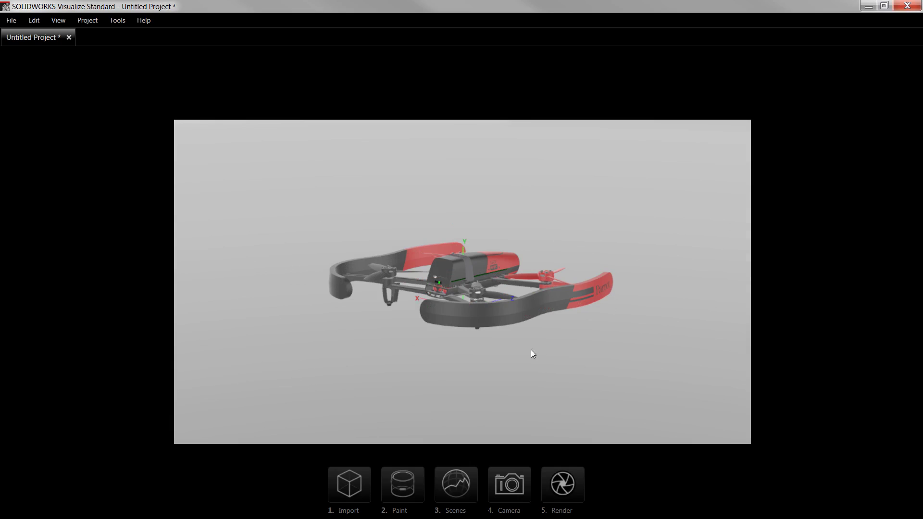
# Orbit to an elevated three-quarter view of the drone and zoom in to fill the viewport
pyautogui.keyDown('alt'); pyautogui.moveTo(651, 360); pyautogui.dragTo(169, 330); pyautogui.keyUp('alt')
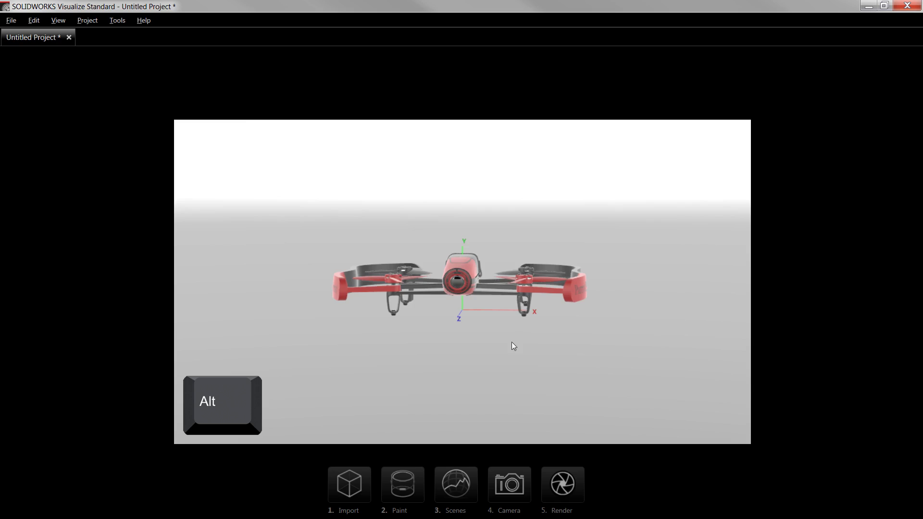
pyautogui.keyDown('alt'); pyautogui.moveTo(513, 342); pyautogui.dragTo(472, 391); pyautogui.keyUp('alt')
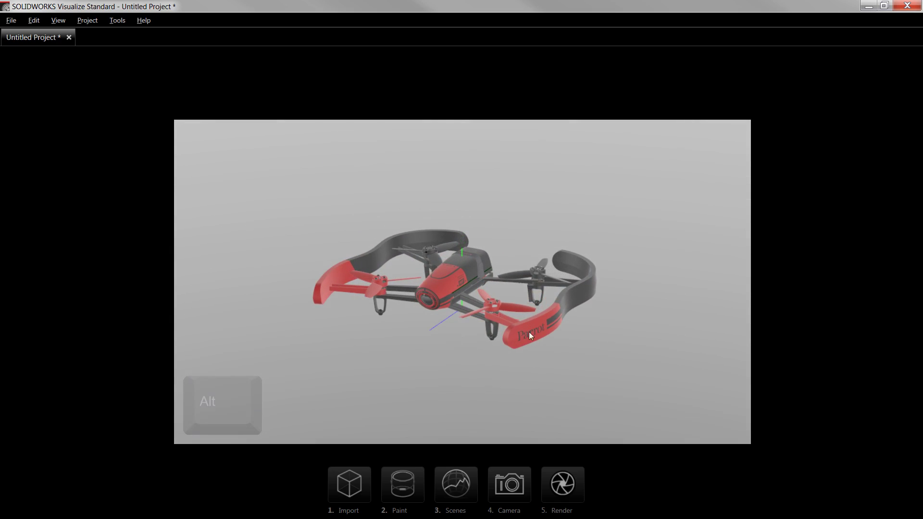
pyautogui.scroll(5, 567, 194)
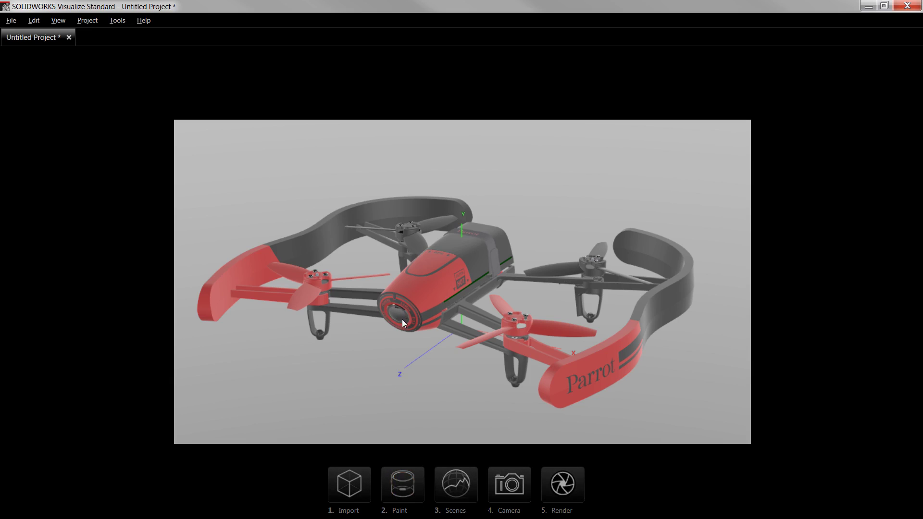
# Apply a transparent Glass appearance to the drone's camera nose
pyautogui.click(406, 488)
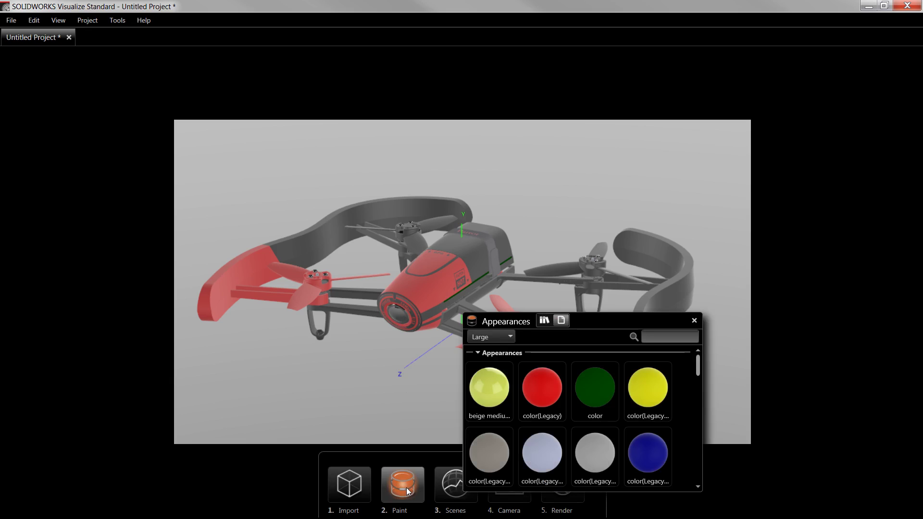
pyautogui.click(544, 321)
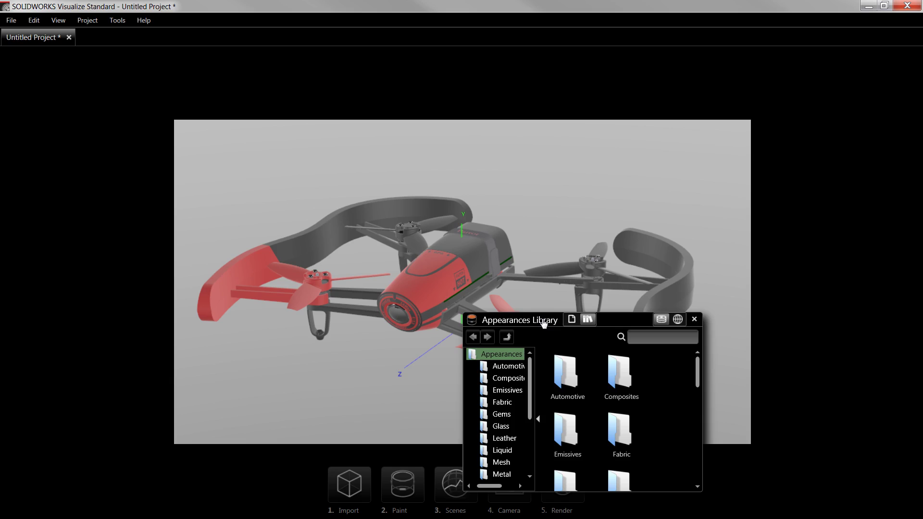
pyautogui.moveTo(613, 321); pyautogui.dragTo(731, 92)
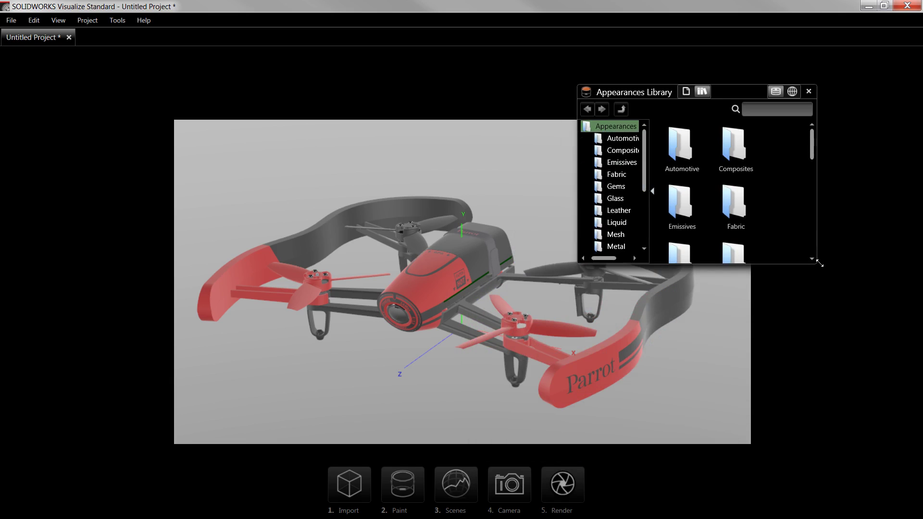
pyautogui.moveTo(824, 254); pyautogui.dragTo(878, 327)
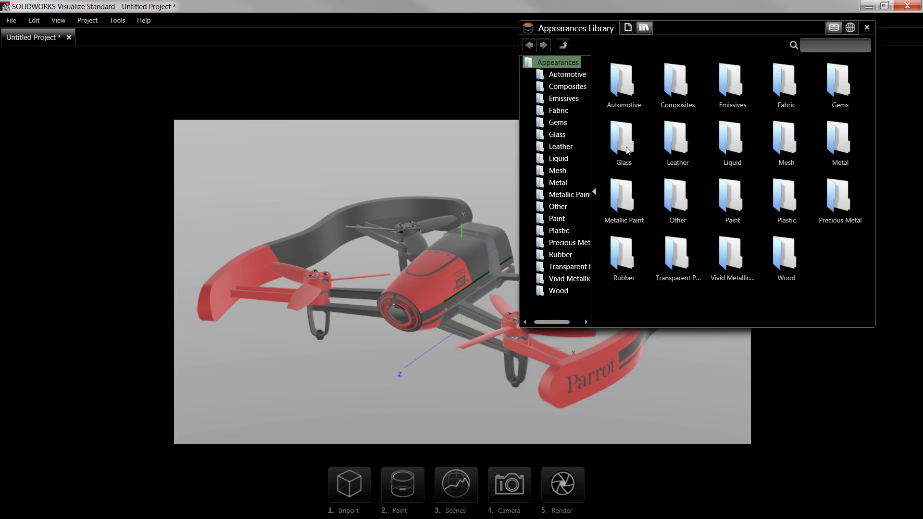
pyautogui.doubleClick(624, 141)
pyautogui.moveTo(626, 146); pyautogui.dragTo(398, 314)
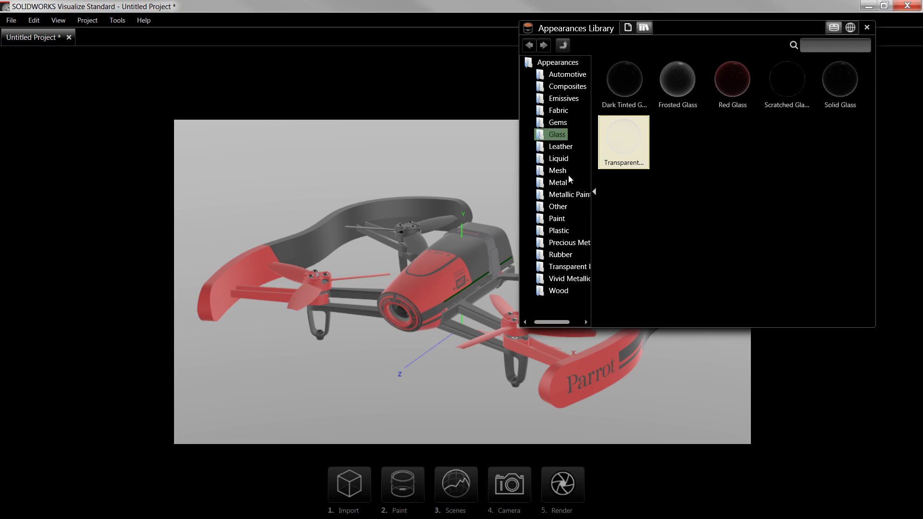
# Paint the drone body, propellers and red bumper guards with Yellow Paint
pyautogui.click(557, 220)
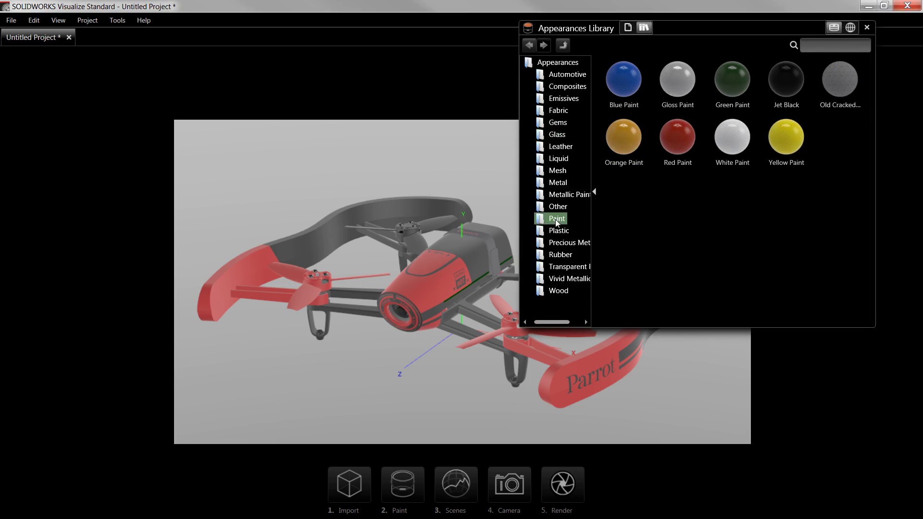
pyautogui.moveTo(783, 145)
pyautogui.mouseDown()
pyautogui.moveTo(523, 234)
pyautogui.moveTo(435, 287)
pyautogui.mouseUp()
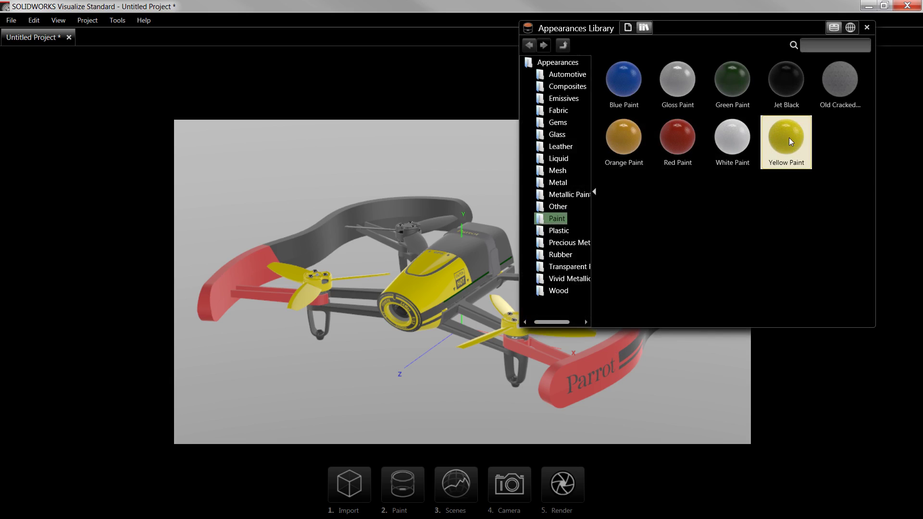
pyautogui.moveTo(789, 137); pyautogui.dragTo(590, 362)
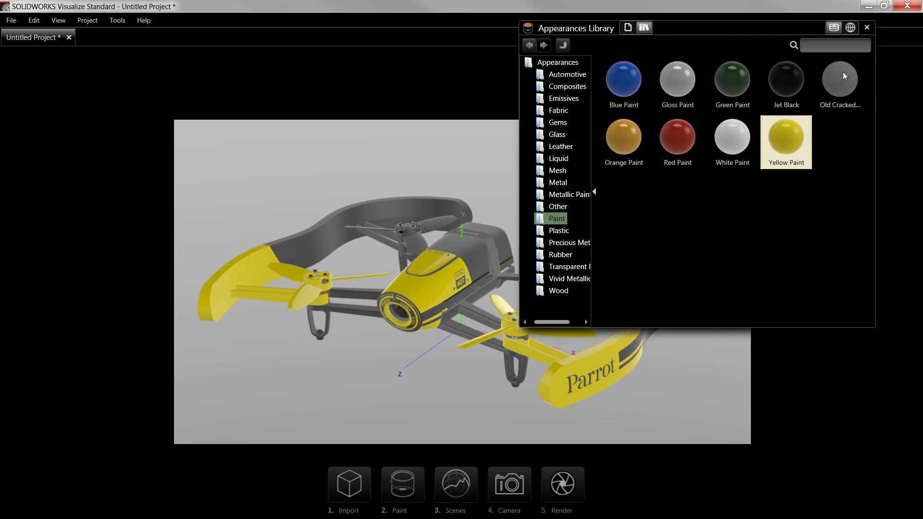
pyautogui.click(867, 28)
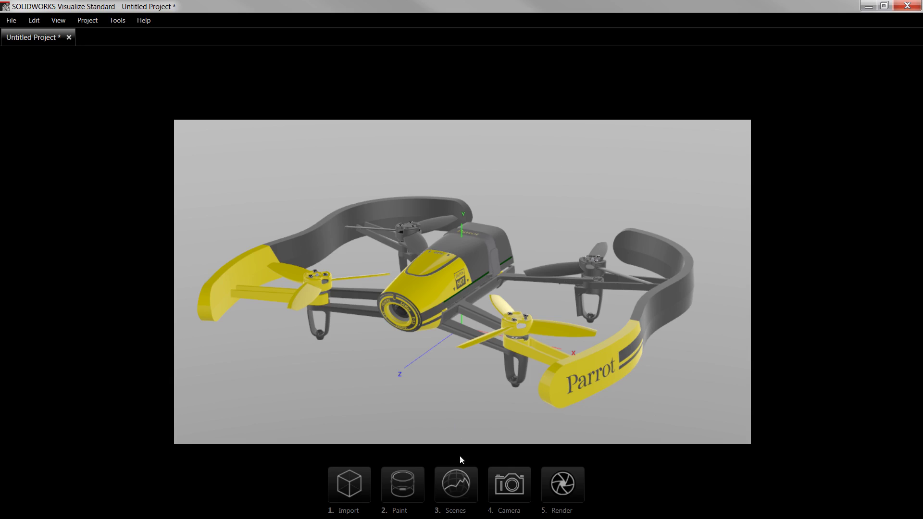
# Apply the Downtown environment from the Scenes library to the scene
pyautogui.click(465, 491)
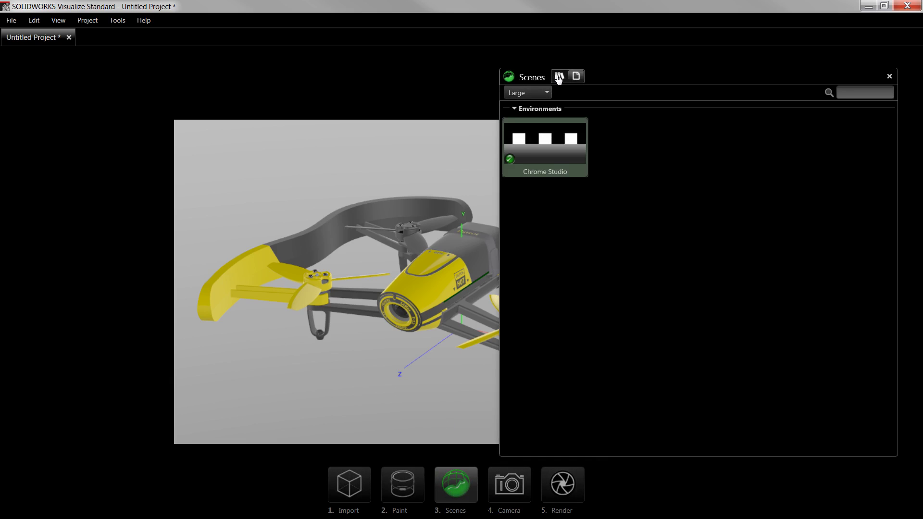
pyautogui.click(558, 79)
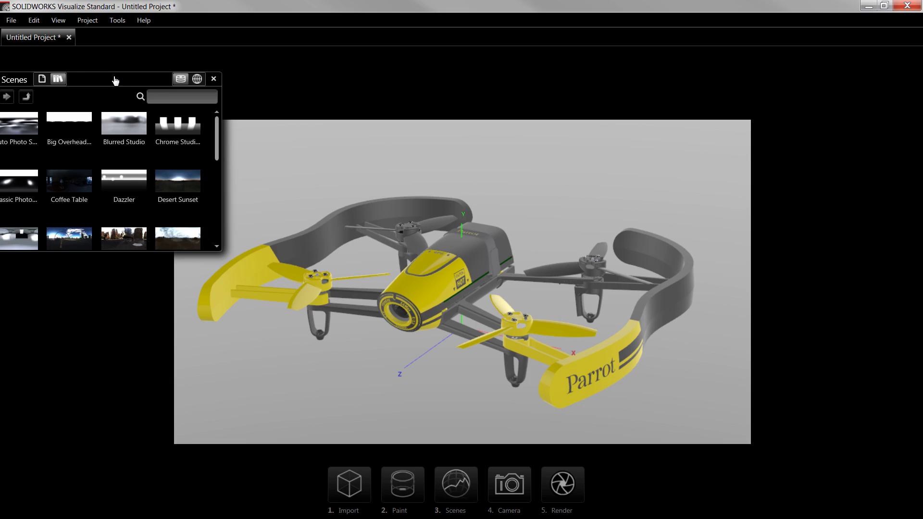
pyautogui.moveTo(115, 80); pyautogui.dragTo(298, 84)
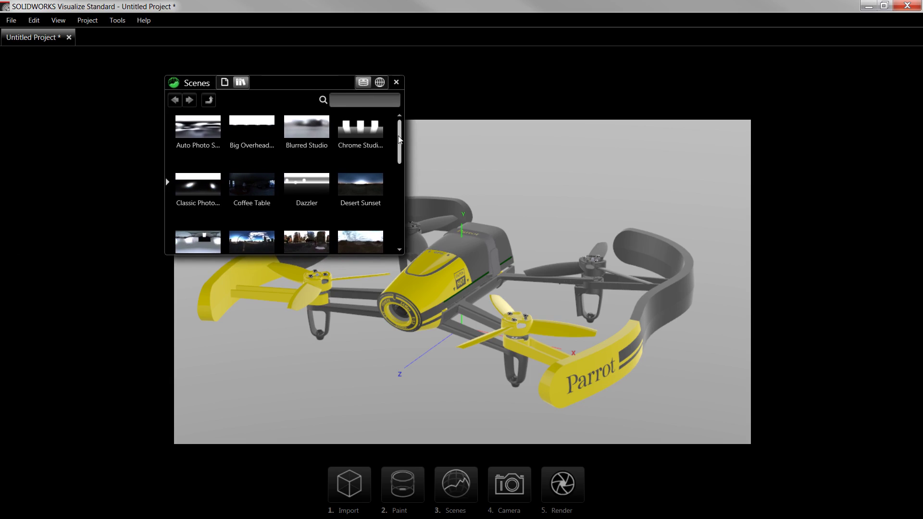
pyautogui.moveTo(398, 140); pyautogui.dragTo(398, 156)
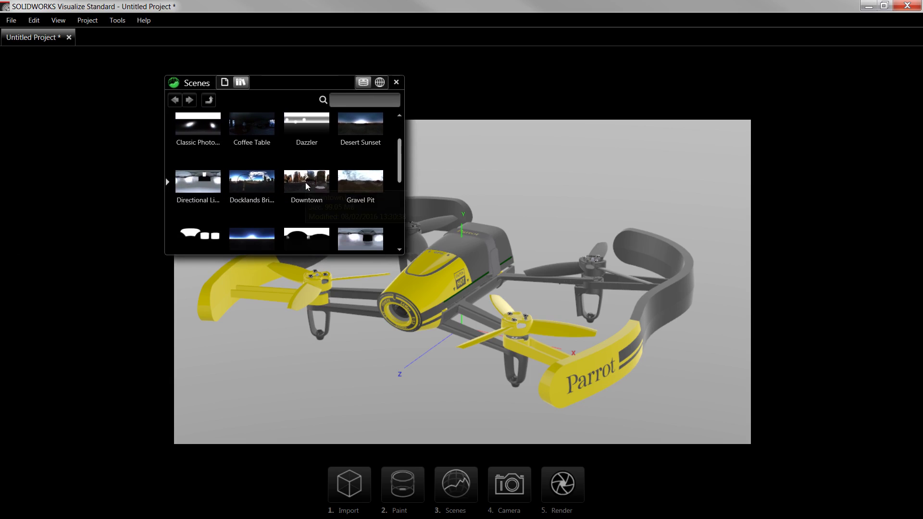
pyautogui.moveTo(305, 183); pyautogui.dragTo(537, 182)
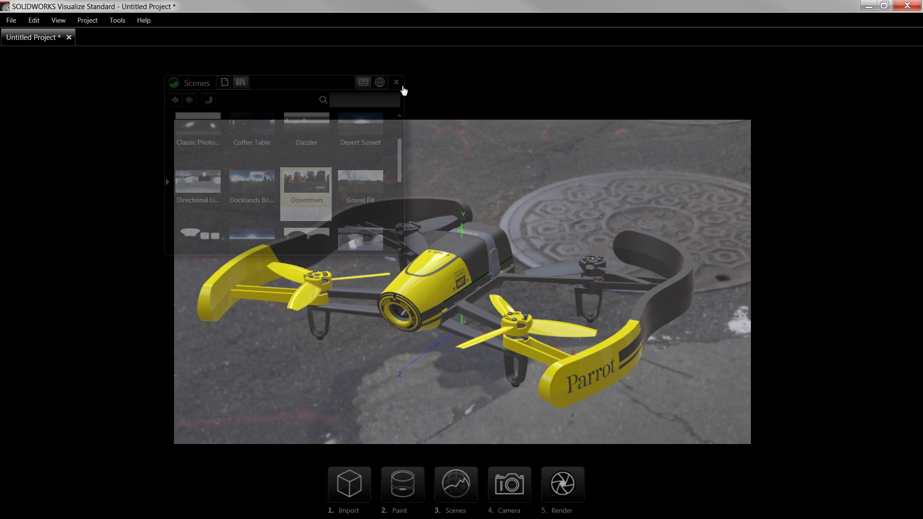
pyautogui.click(397, 83)
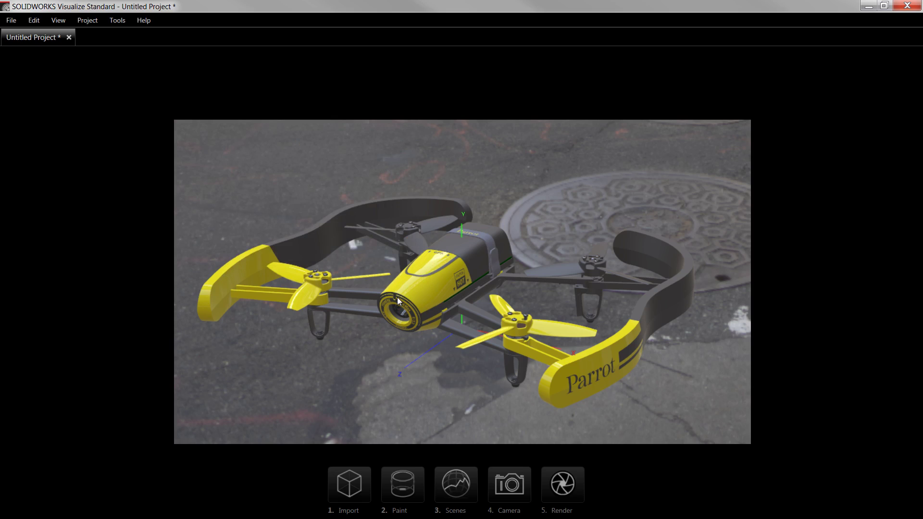
# Preview the Right and Top camera views, then orbit back to an angled view closer to the drone
pyautogui.click(518, 490)
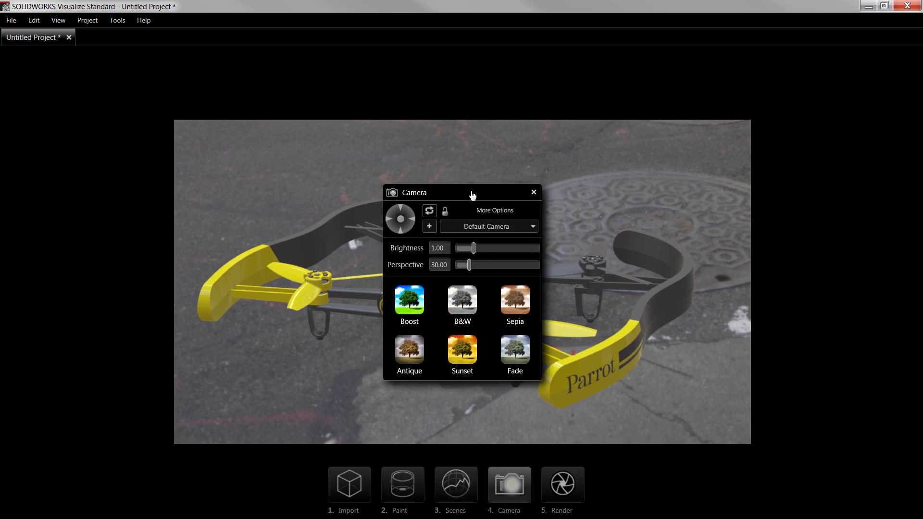
pyautogui.moveTo(472, 195); pyautogui.dragTo(765, 122)
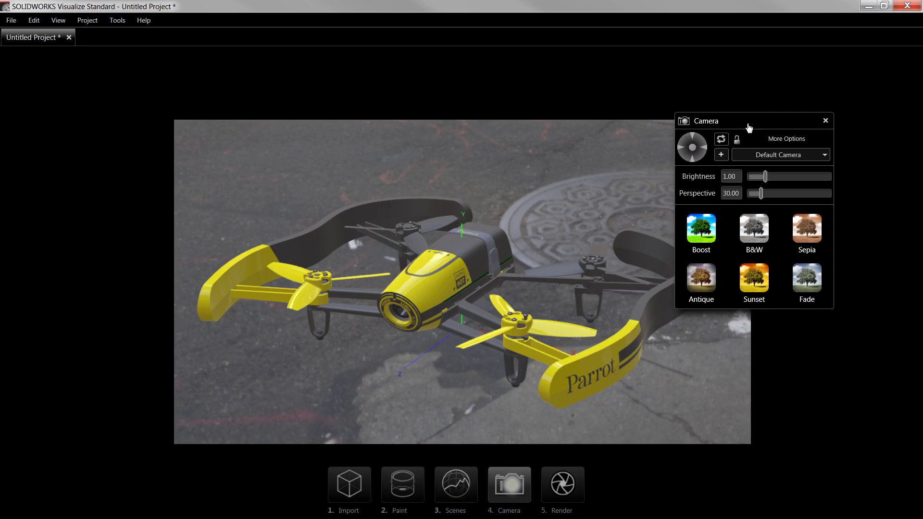
pyautogui.click(705, 150)
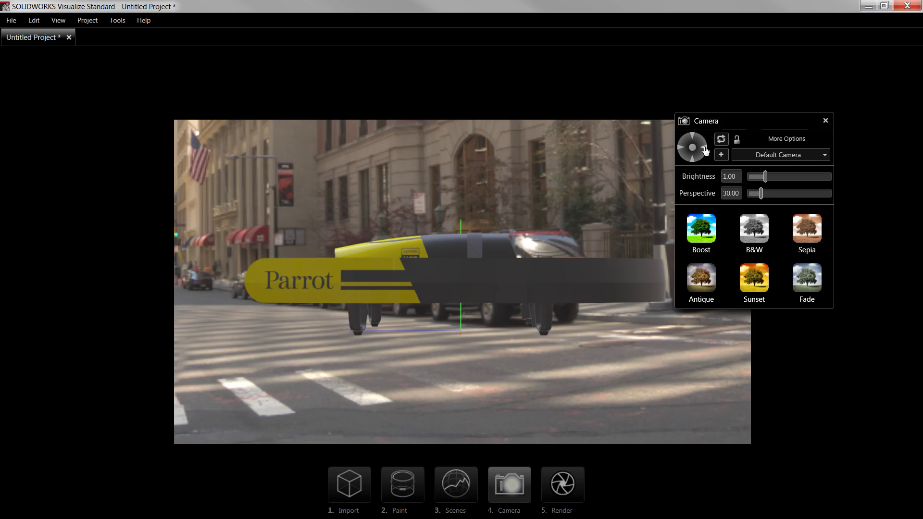
pyautogui.click(692, 150)
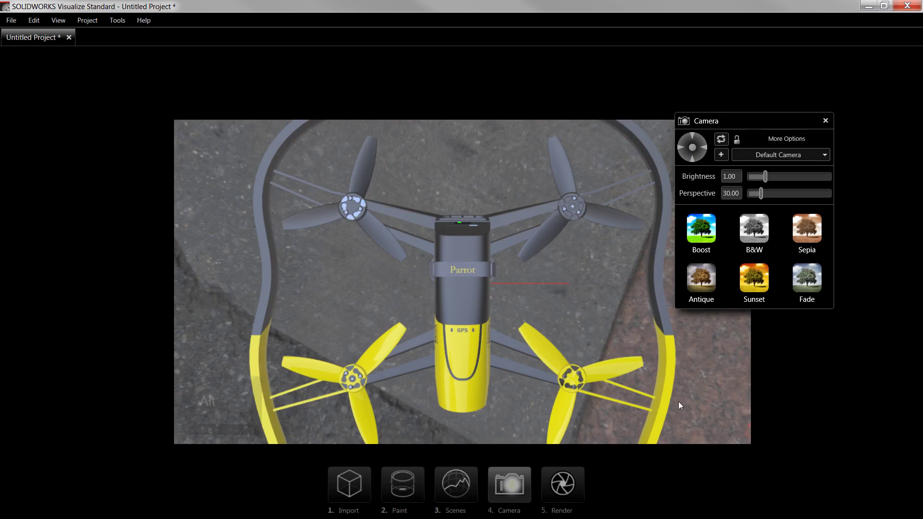
pyautogui.keyDown('alt'); pyautogui.moveTo(665, 382); pyautogui.dragTo(548, 189); pyautogui.keyUp('alt')
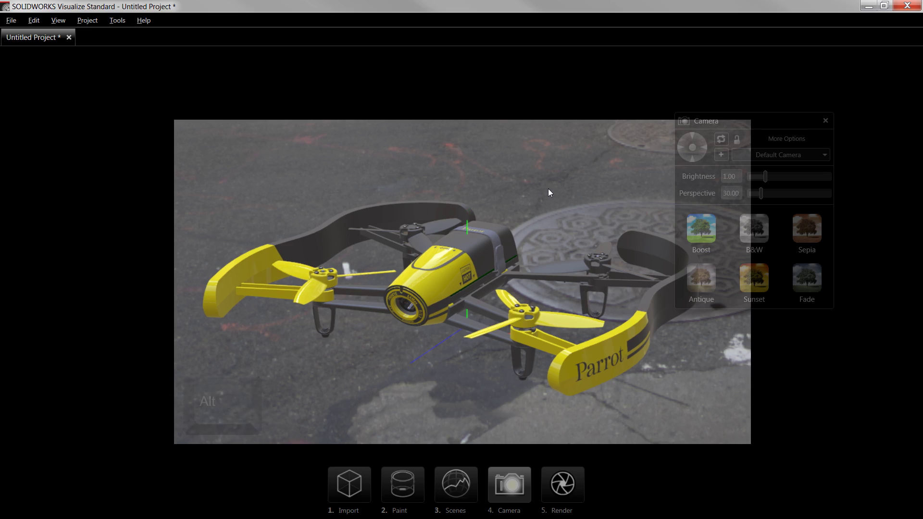
pyautogui.keyDown('alt'); pyautogui.moveTo(548, 191); pyautogui.dragTo(527, 191, button='right'); pyautogui.keyUp('alt')
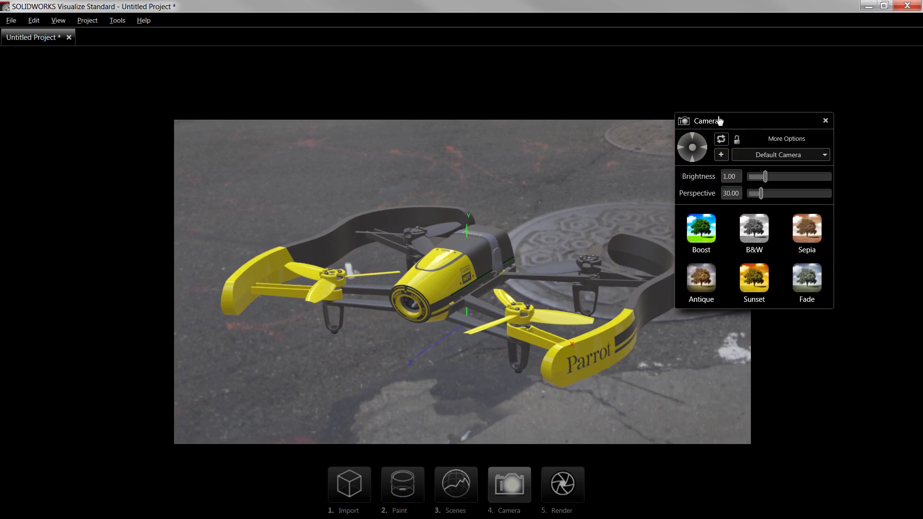
# Set camera brightness to 1.1, perspective to about 61, and apply the Boost filter
pyautogui.click(734, 177)
pyautogui.write('1.1')
pyautogui.press('Tab')
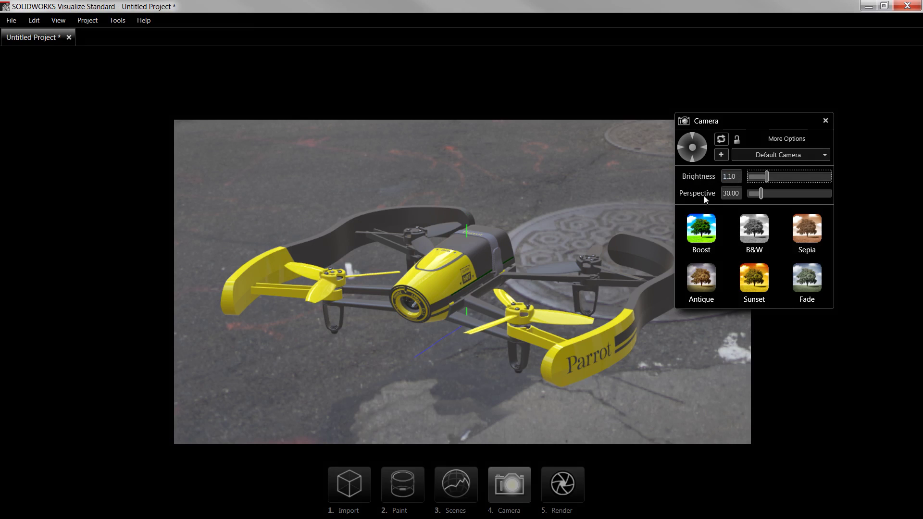
pyautogui.moveTo(761, 194); pyautogui.dragTo(774, 197)
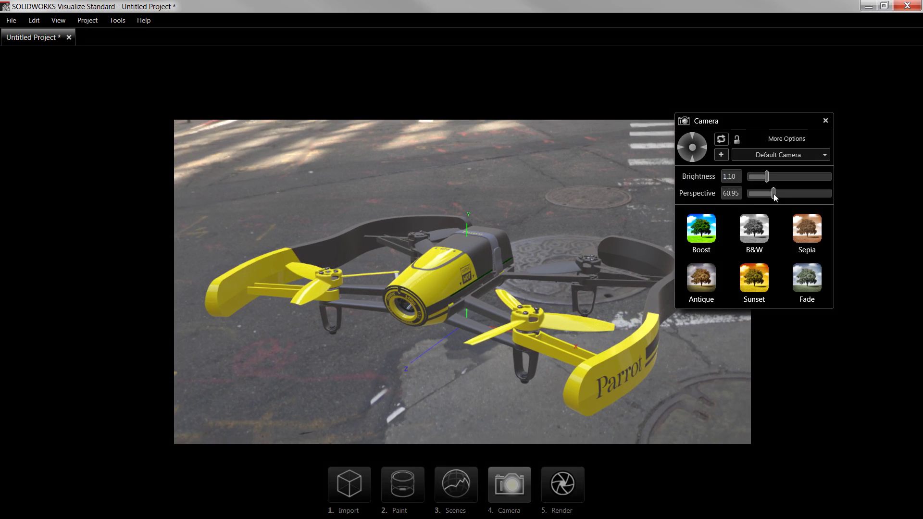
pyautogui.click(701, 238)
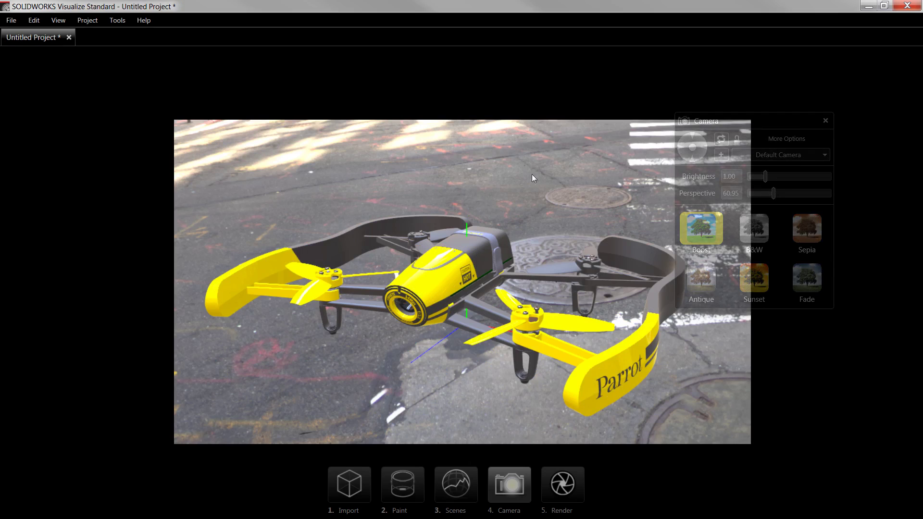
pyautogui.click(825, 121)
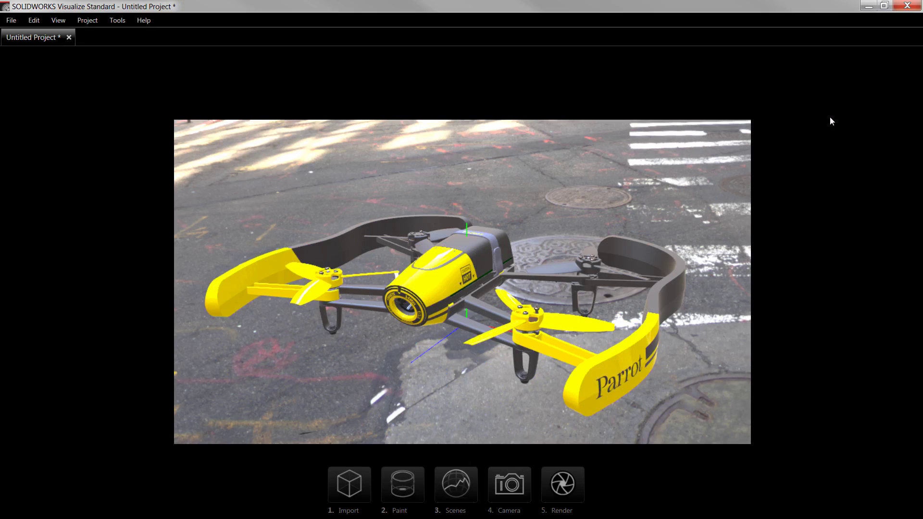
# Start a 1920x1080 render using the Normal render profile
pyautogui.rightClick(565, 478)
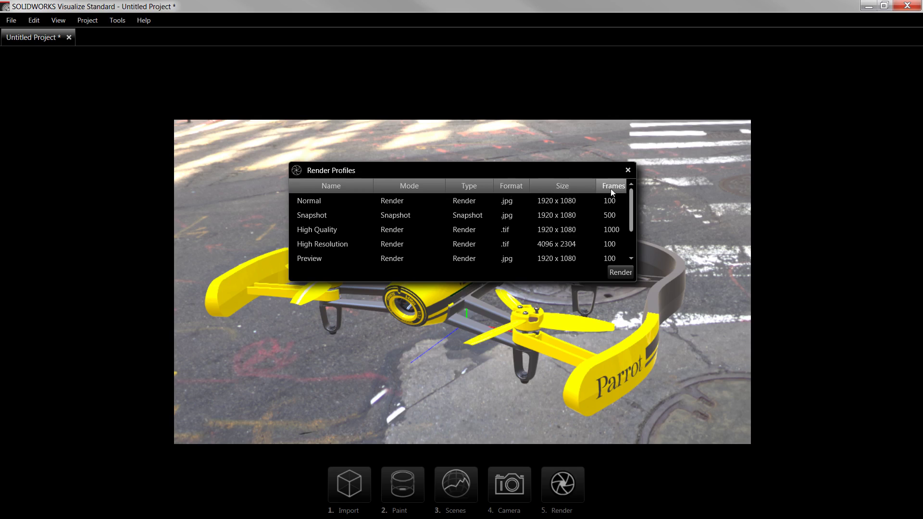
pyautogui.click(312, 200)
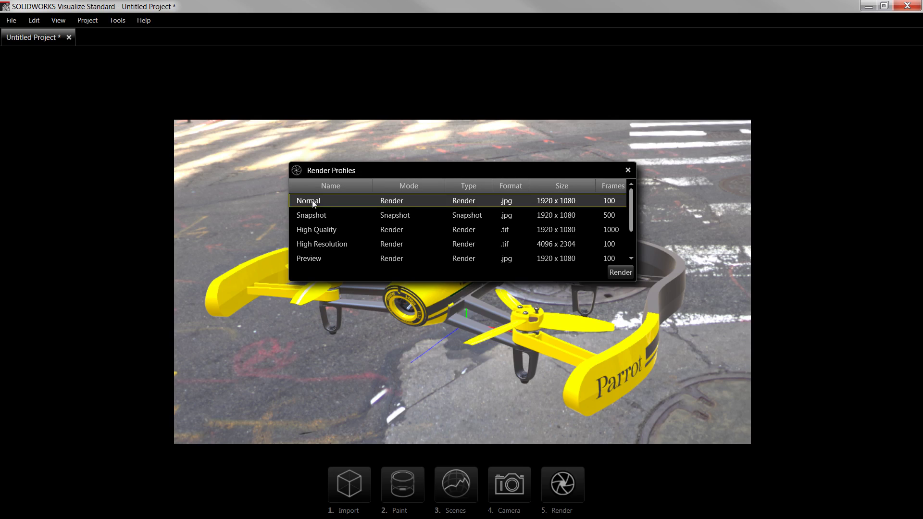
pyautogui.click(620, 272)
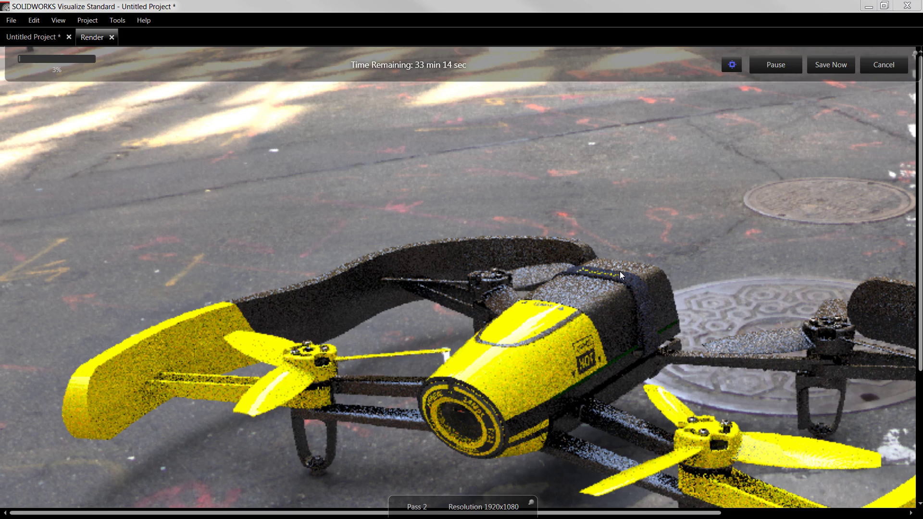